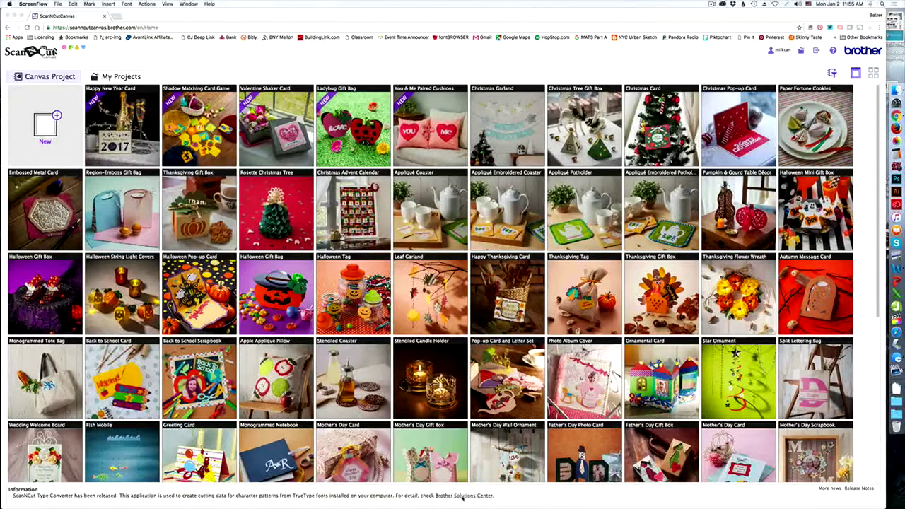
Get the Mac OS X 10.11 ScanNCut Type Converter from Brother Solutions Center, agreeing to the EULA.
click(464, 496)
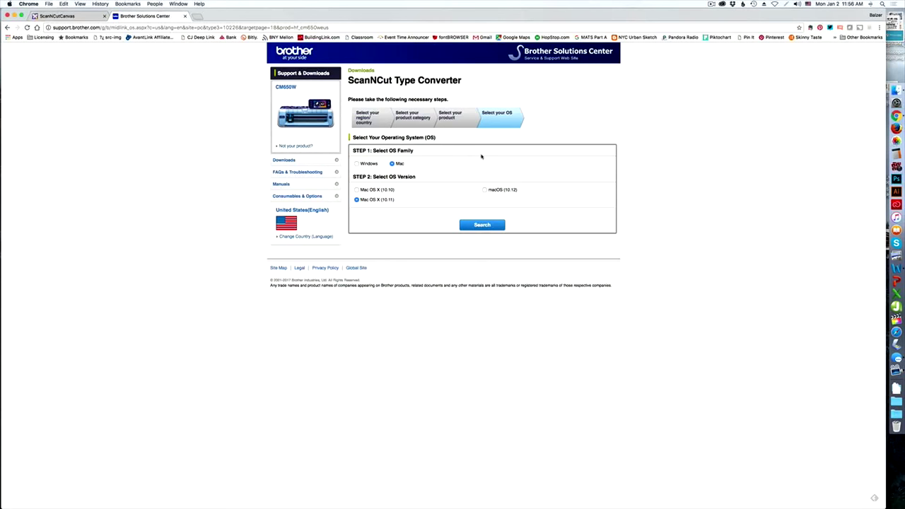
click(481, 225)
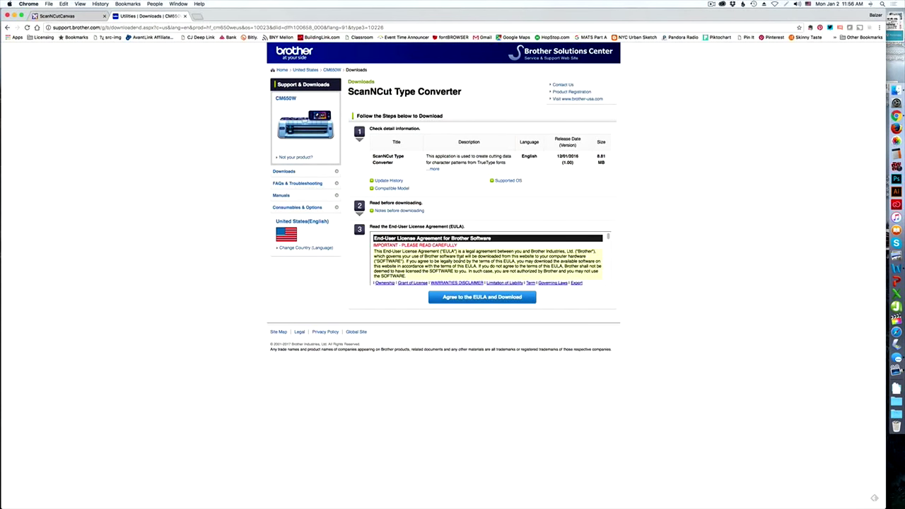
click(472, 298)
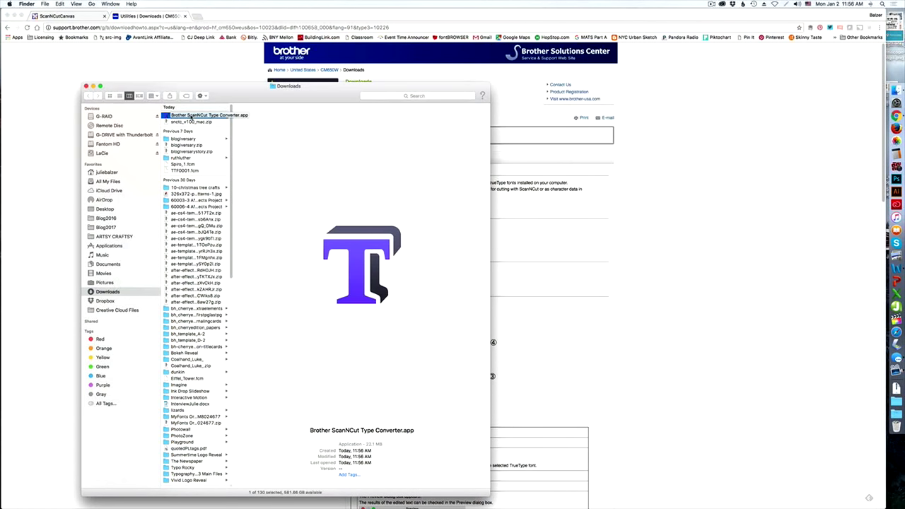
Launch Brother ScanNCut Type Converter.app from Downloads, confirming the internet-download warning.
double_click(190, 116)
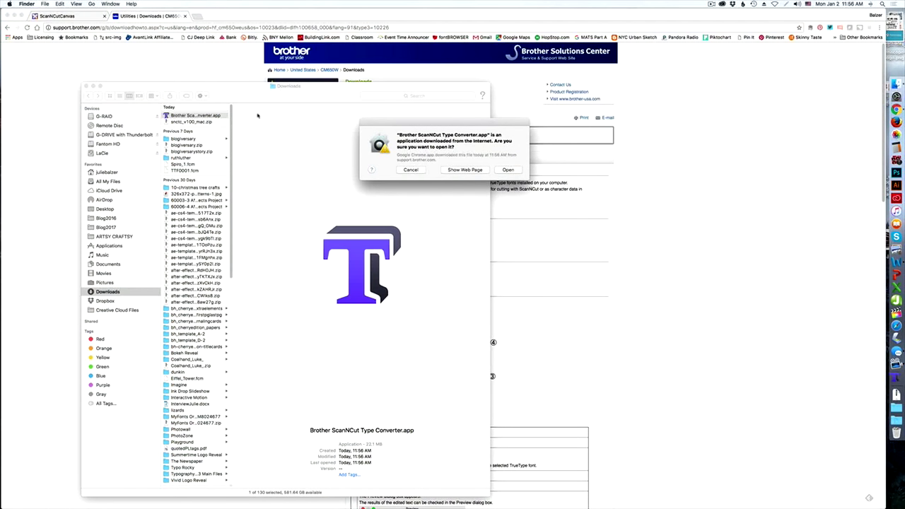
click(509, 170)
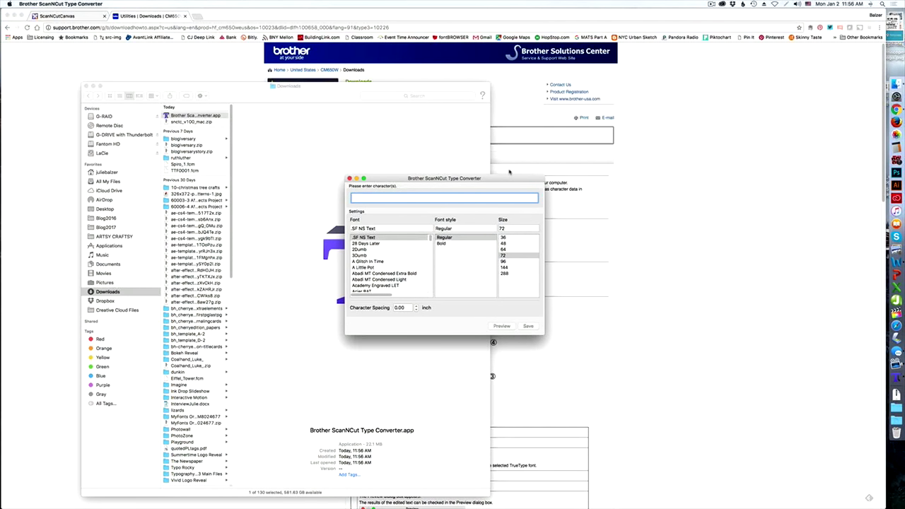
Enter Julie and preview it in Baoli SC, Bastion, BlairMdITC TT, Boston Traffic and Calibri.
text(Julie)
scroll(401, 255, down, 10)
scroll(400, 264, down, 10)
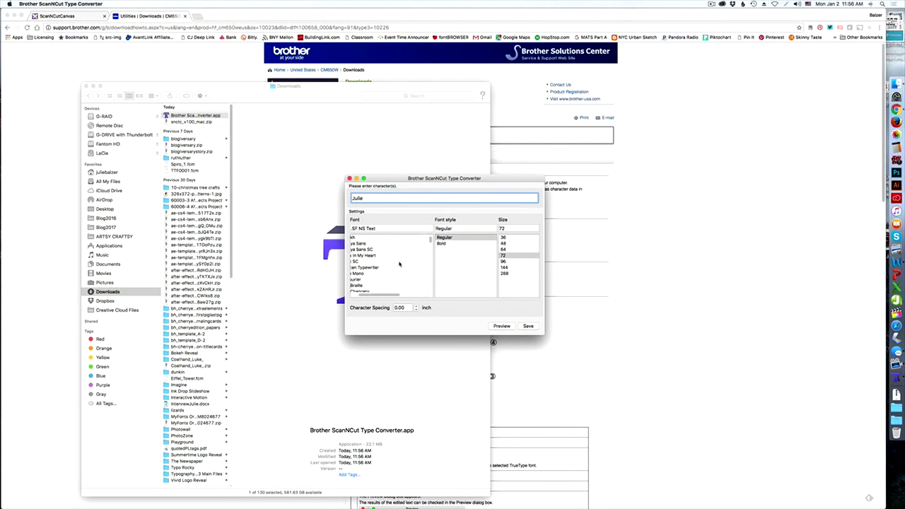
scroll(399, 264, down, 5)
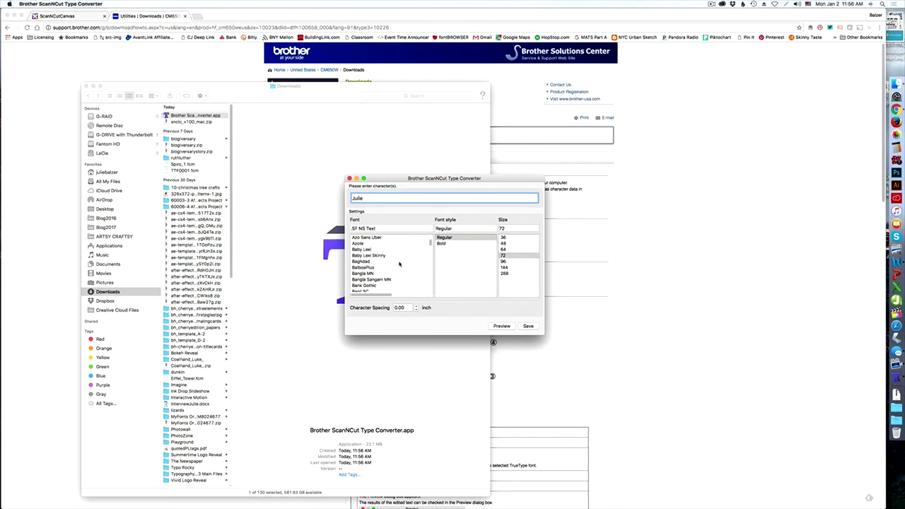
click(361, 267)
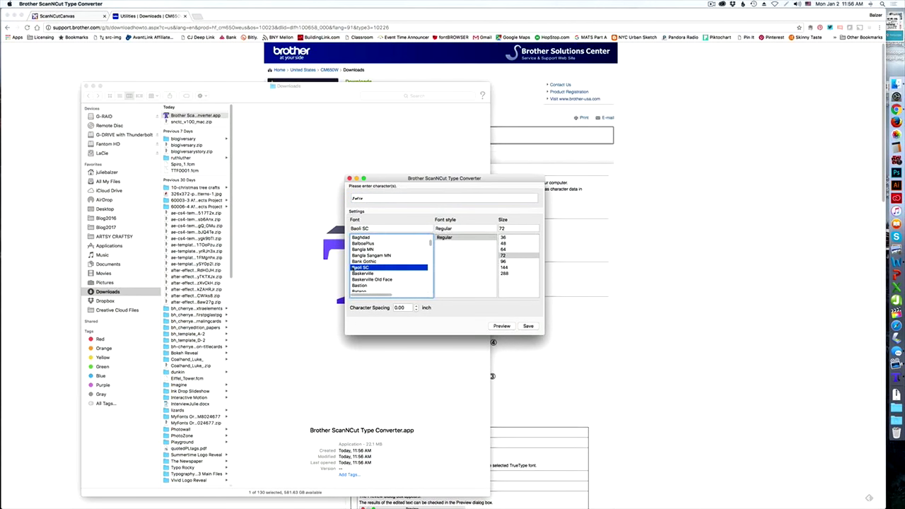
click(355, 279)
click(359, 286)
scroll(381, 281, down, 4)
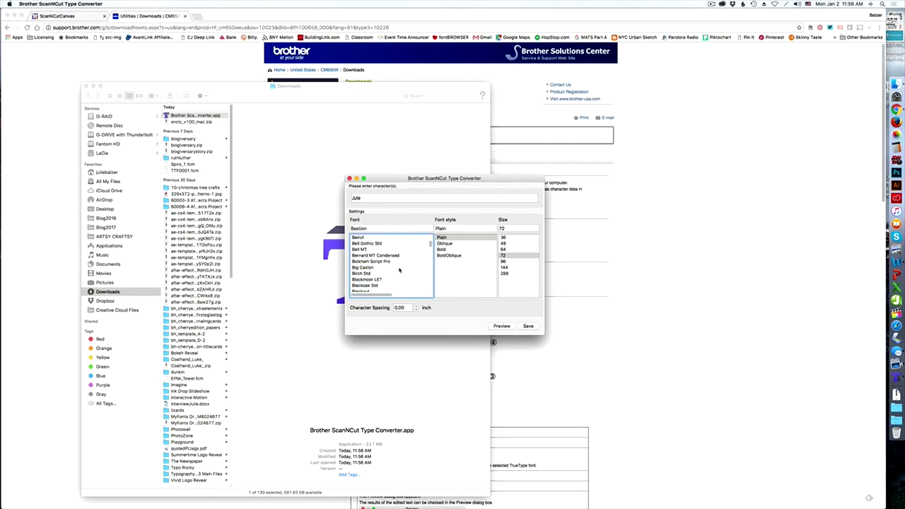
click(381, 280)
scroll(374, 281, down, 4)
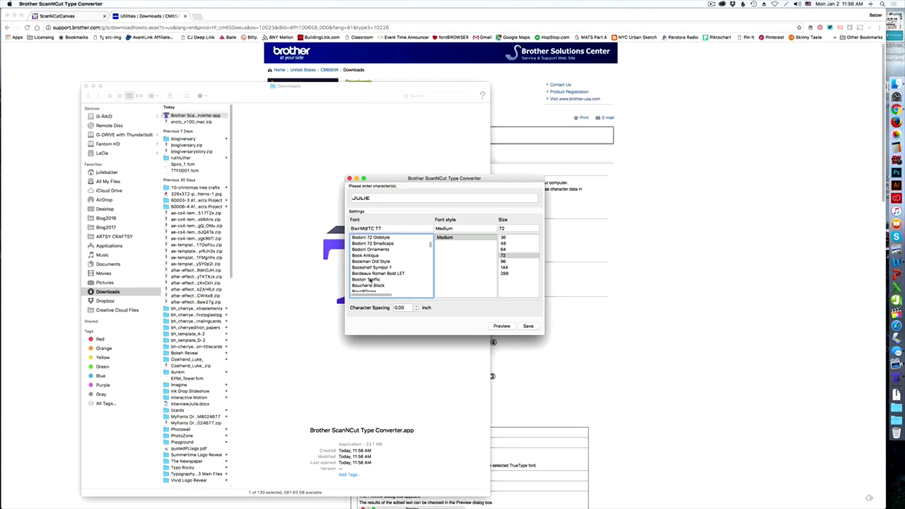
click(369, 280)
scroll(370, 281, down, 3)
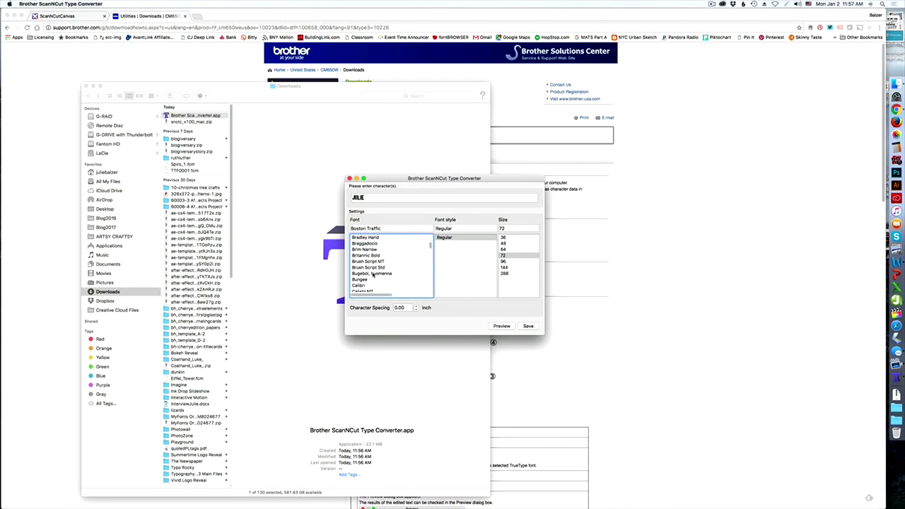
click(372, 275)
click(374, 285)
Compare Chaparral Pro, Libre Baskerville, LT Chickenhawk and Lucida Bright, settling on Lucida Calligraphy Italic 72.
scroll(375, 281, down, 3)
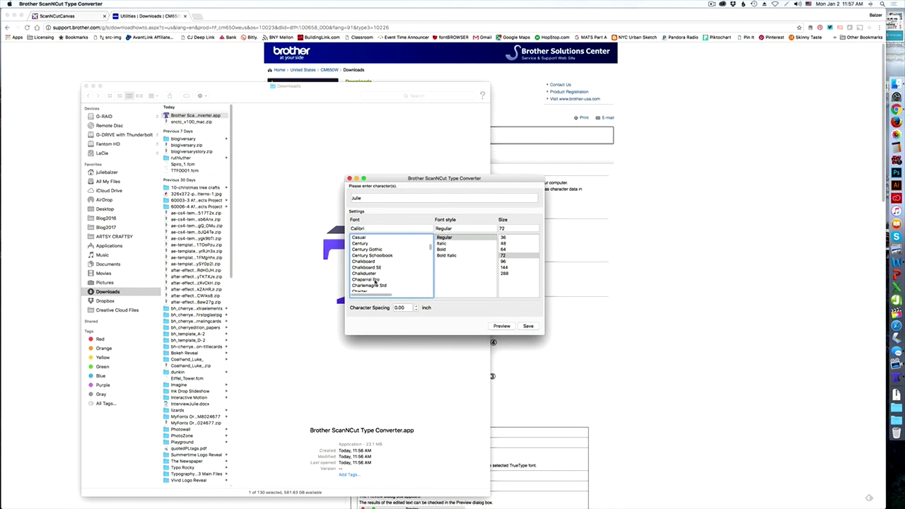
click(376, 280)
scroll(391, 281, down, 15)
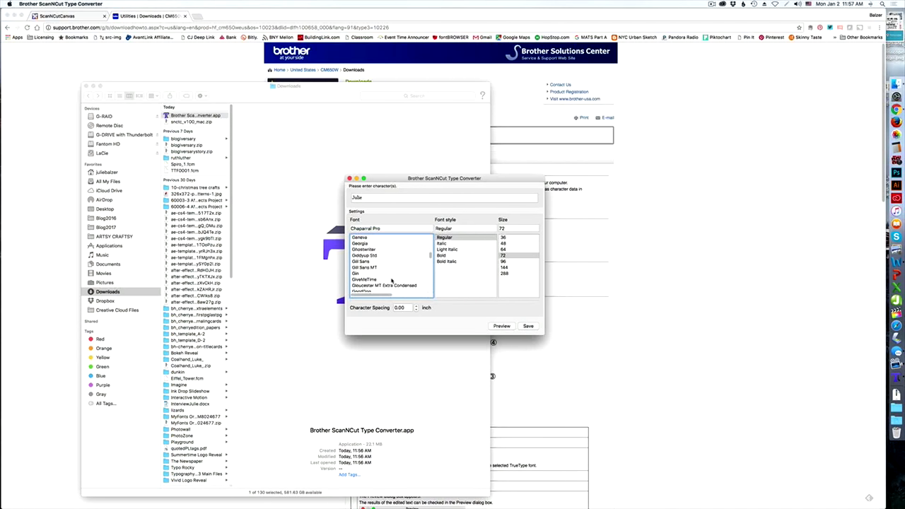
scroll(391, 281, down, 2)
click(359, 274)
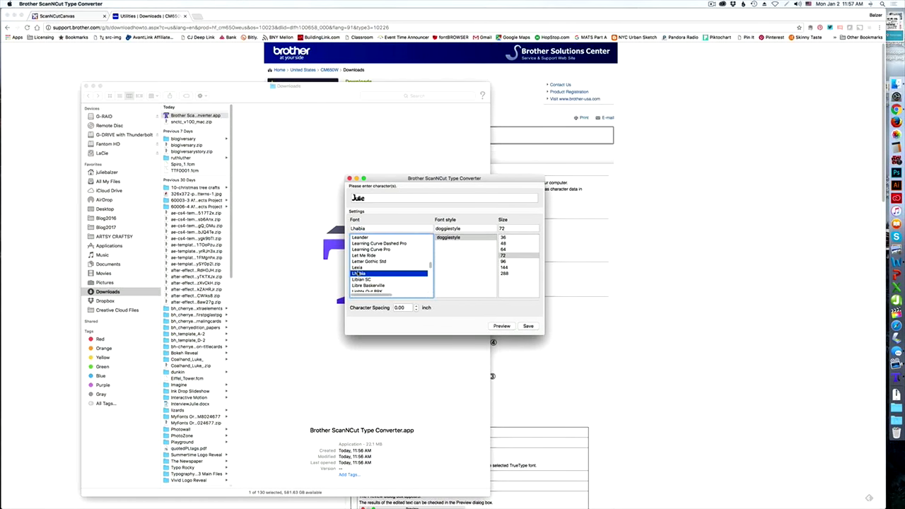
click(360, 285)
scroll(361, 276, down, 3)
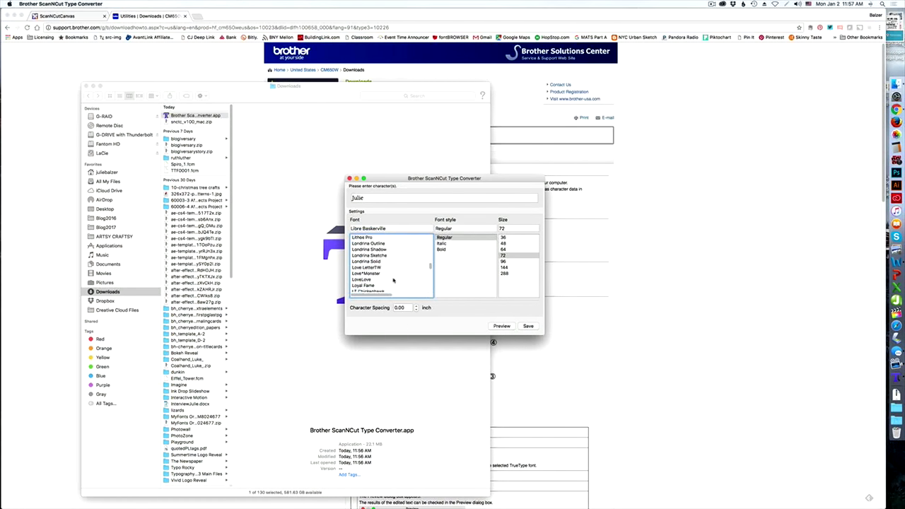
click(361, 268)
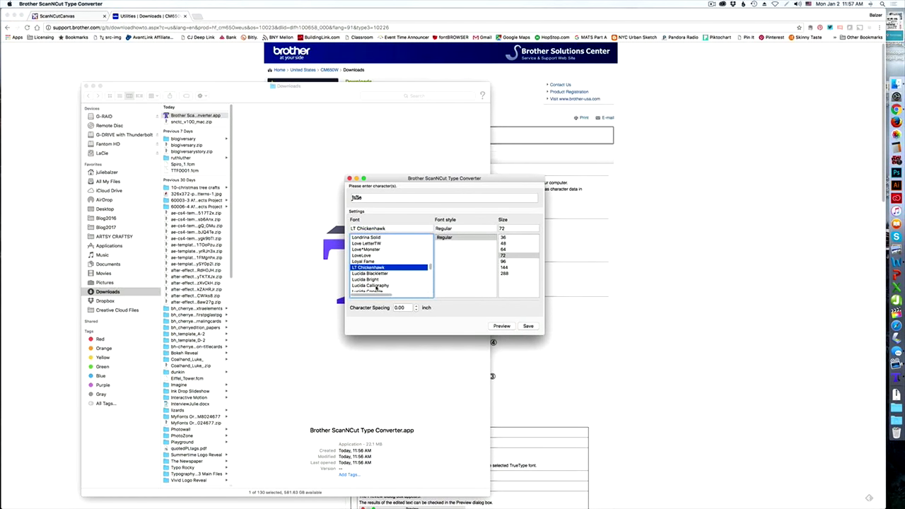
click(375, 286)
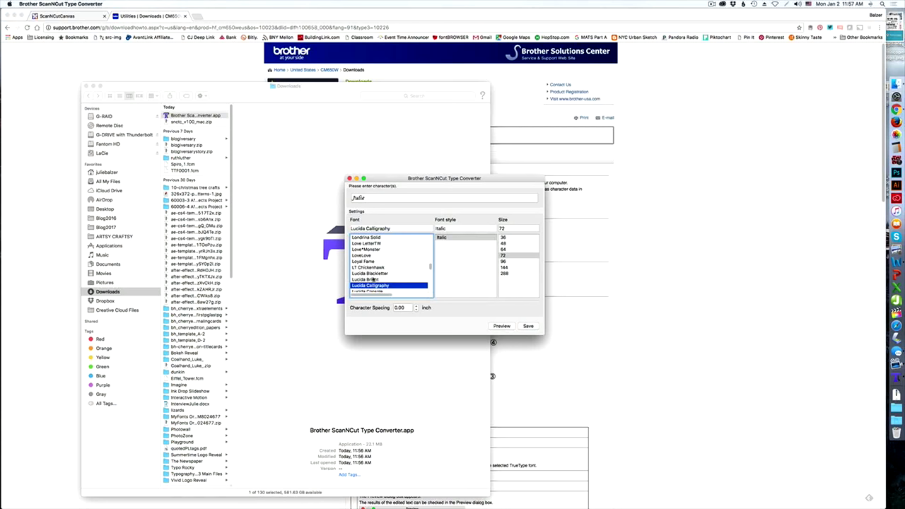
click(375, 279)
click(370, 286)
click(528, 326)
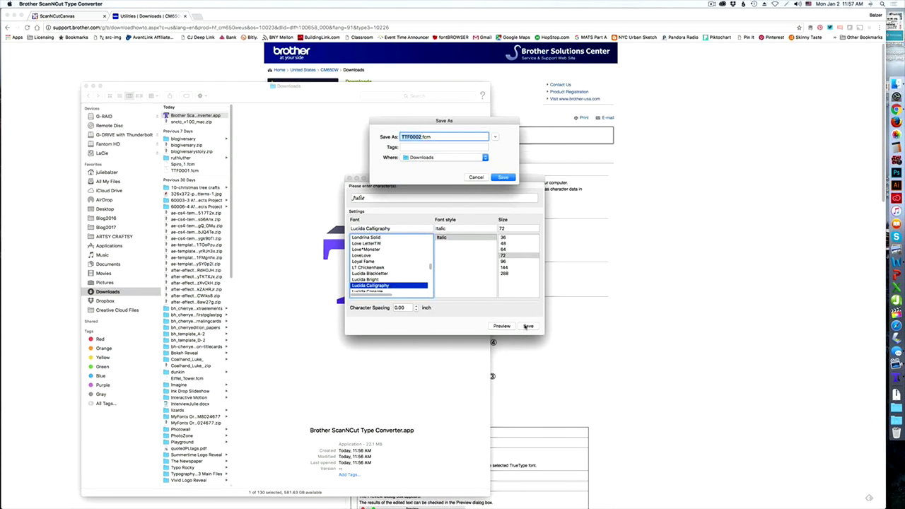
Save the lettering as juliecalligraphy.fcm in the Downloads folder instead of TTF0002.
key(BackSpace)
text(juliecalligraphy)
click(511, 177)
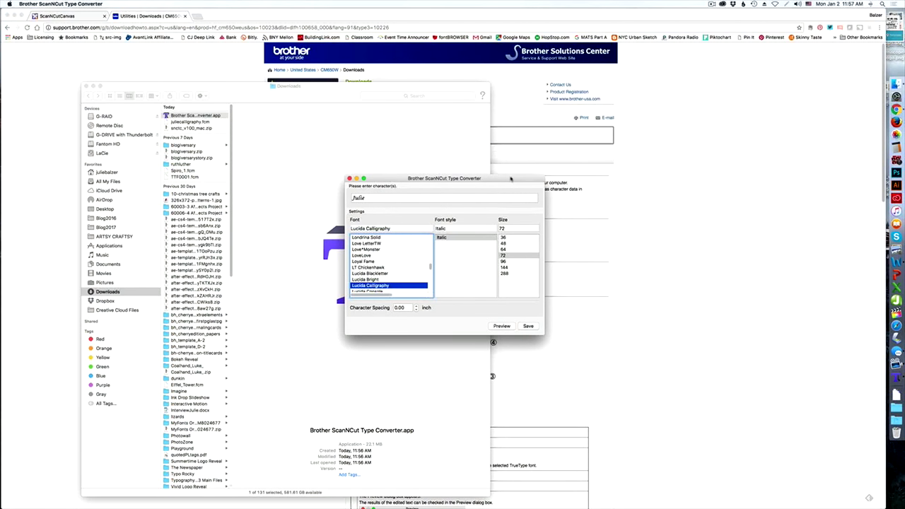
click(82, 17)
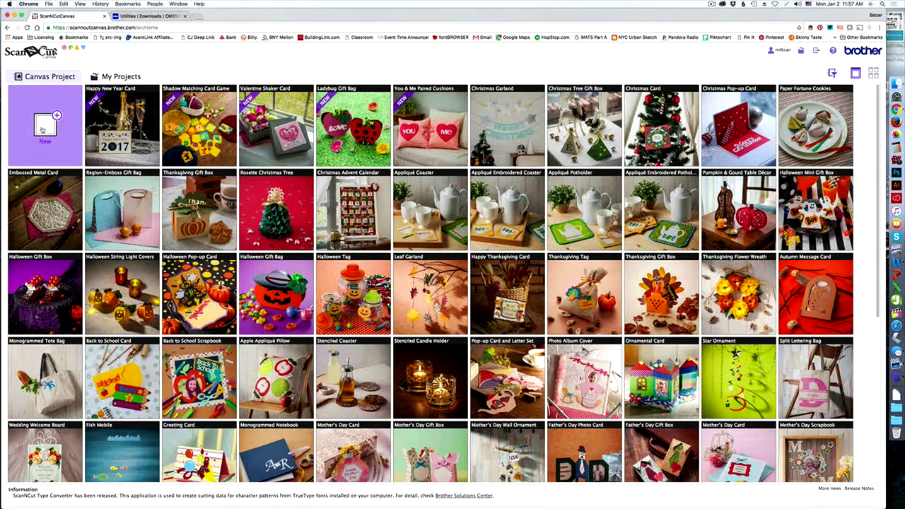
Start a blank project and pick juliecalligraphy.fcm from Downloads in the SVG/DXF/FCM import.
click(42, 129)
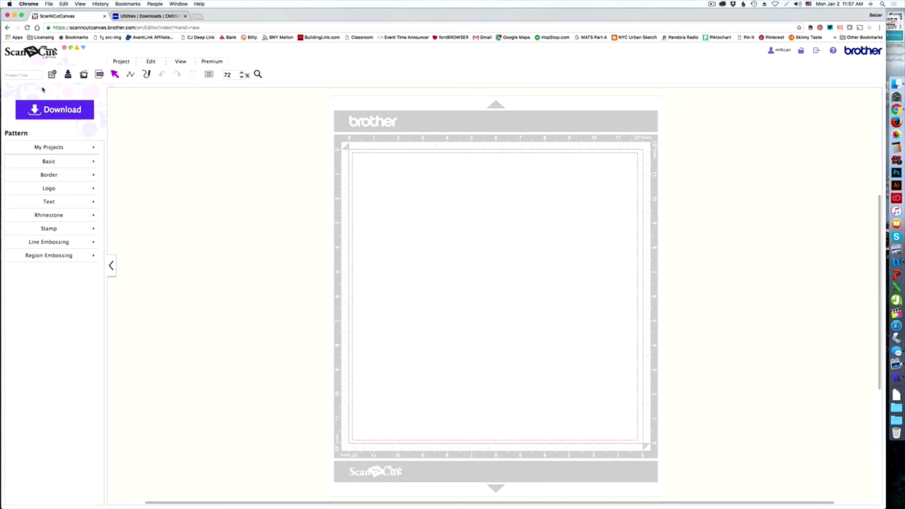
click(99, 75)
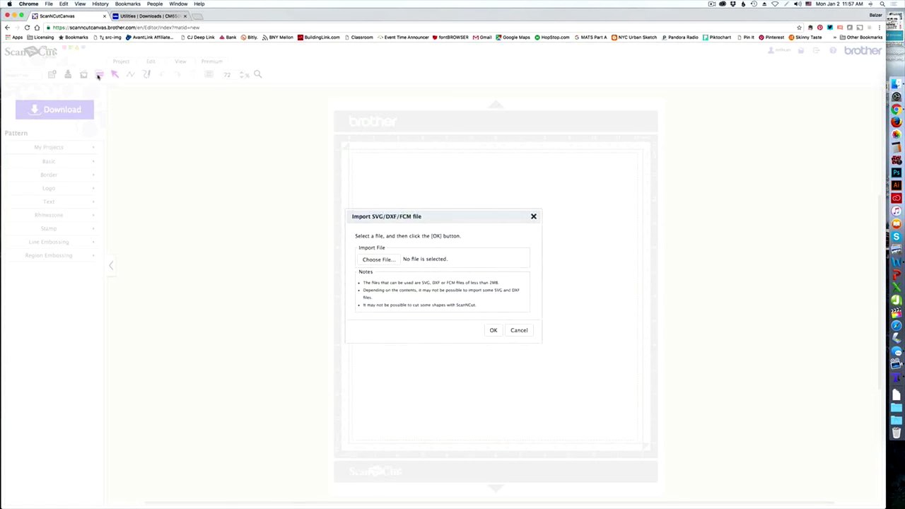
click(378, 260)
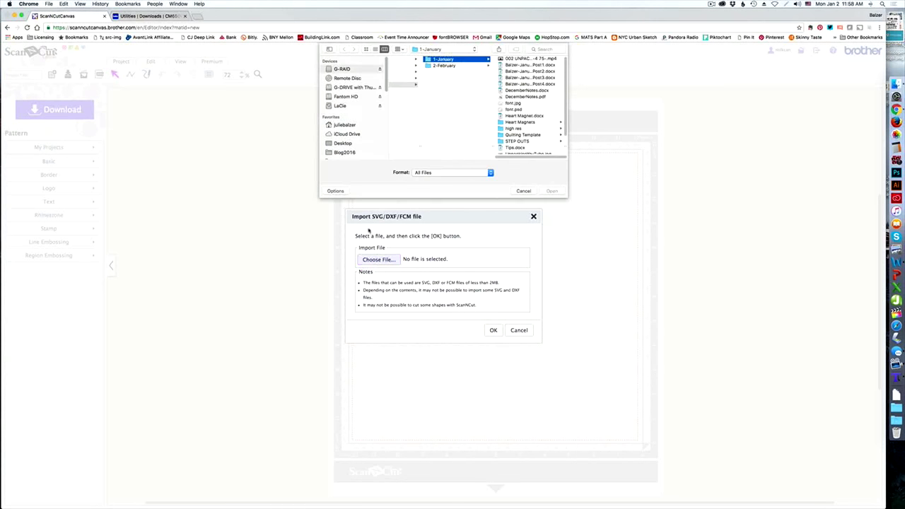
scroll(363, 151, down, 5)
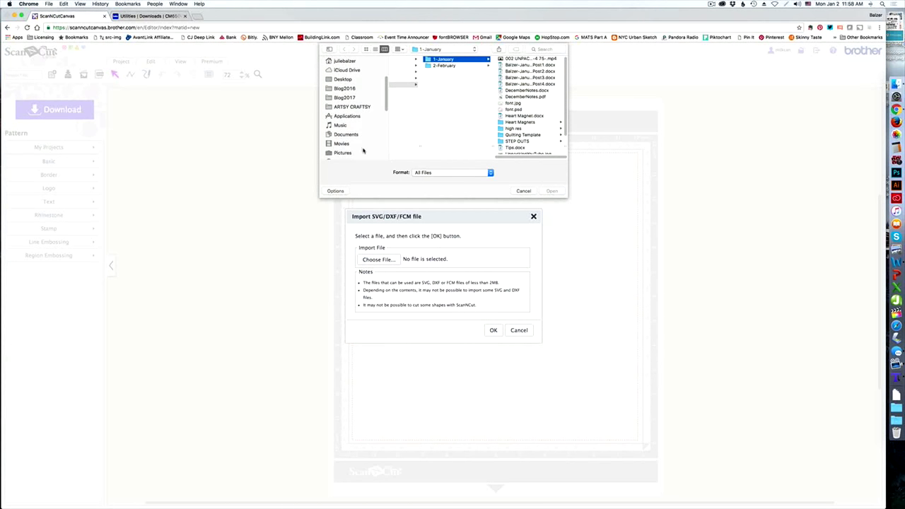
scroll(356, 144, down, 2)
click(355, 141)
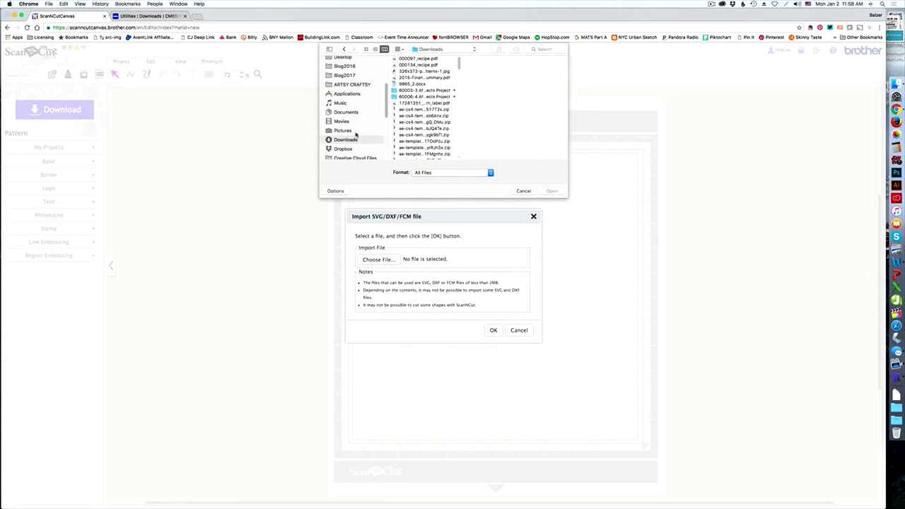
scroll(425, 126, down, 15)
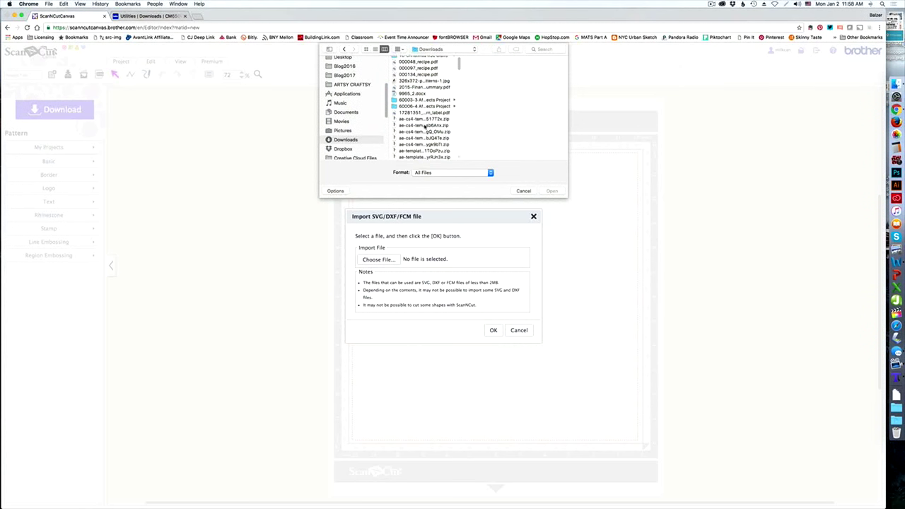
scroll(425, 126, up, 5)
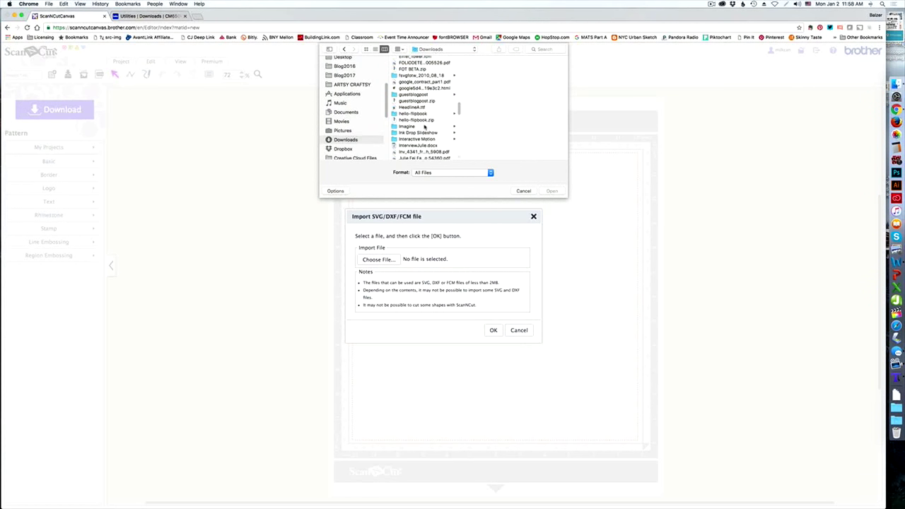
click(424, 124)
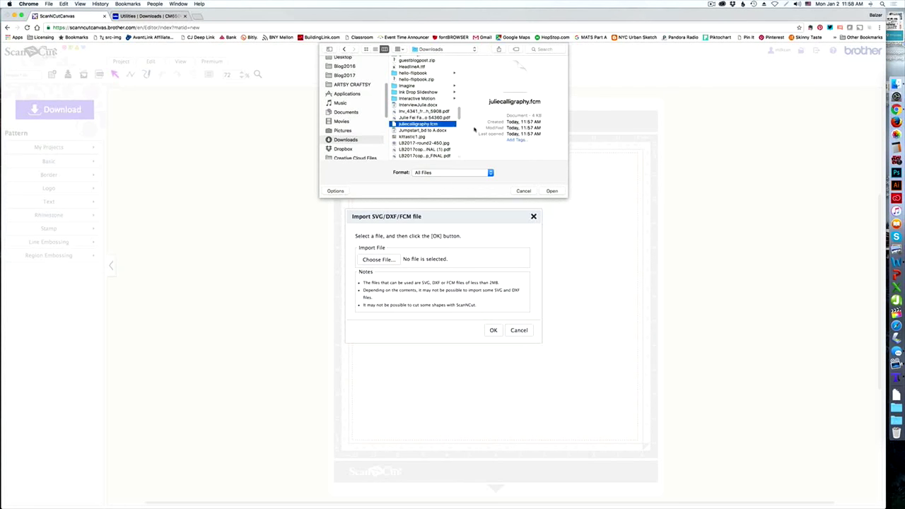
click(551, 191)
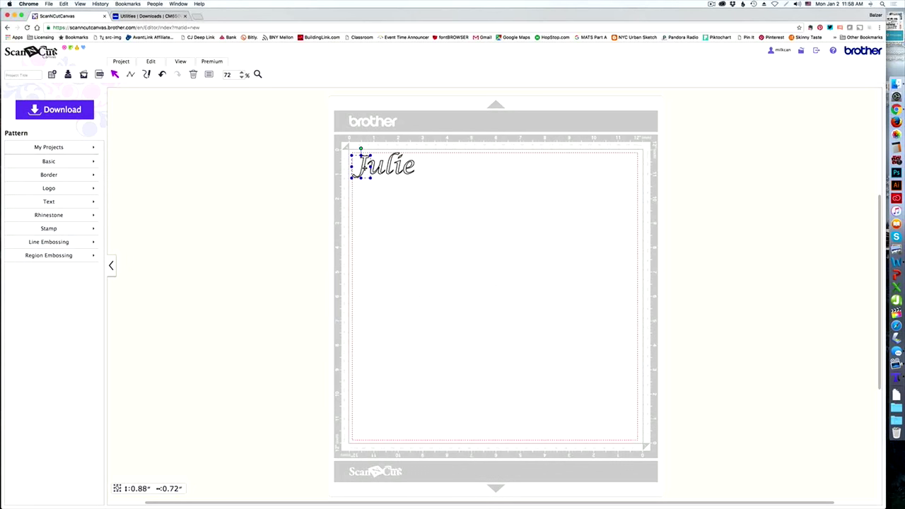
Group Julie's letters and scale the word to about 7.85 x 3.14 inches.
key(Escape)
drag(454, 189, 343, 148)
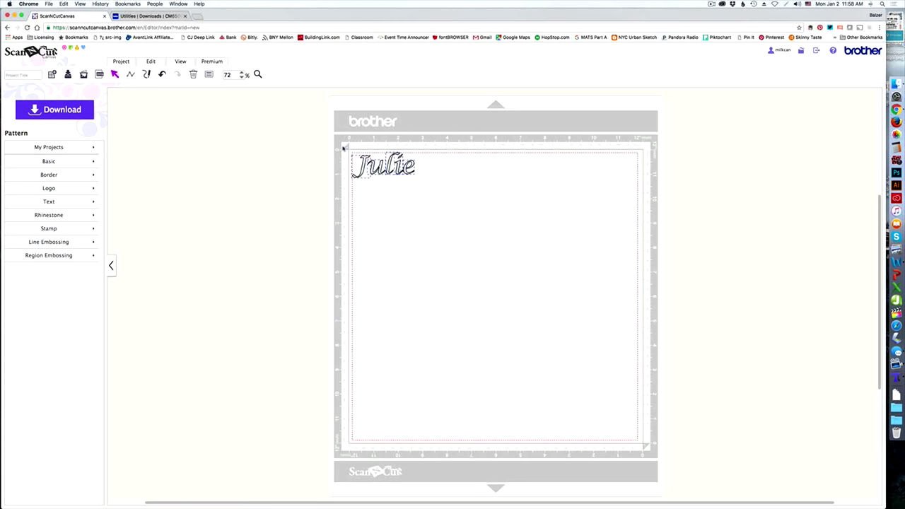
click(151, 63)
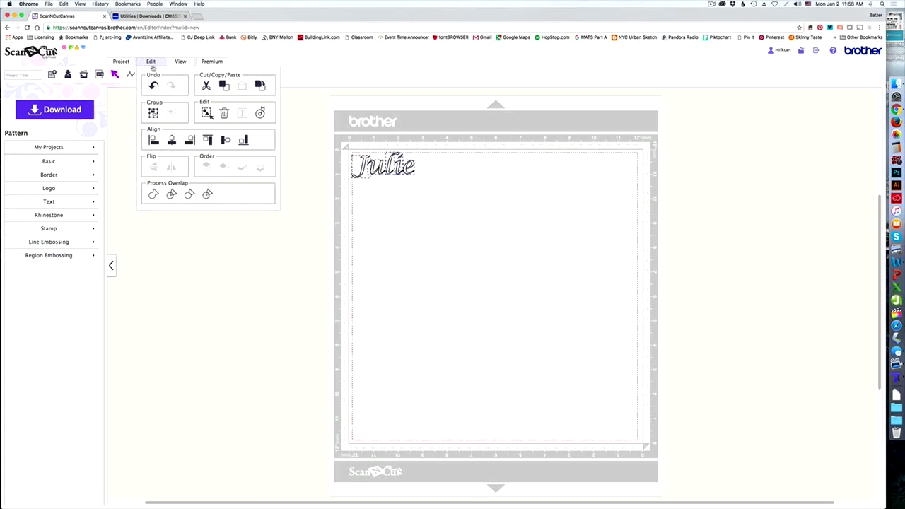
click(153, 113)
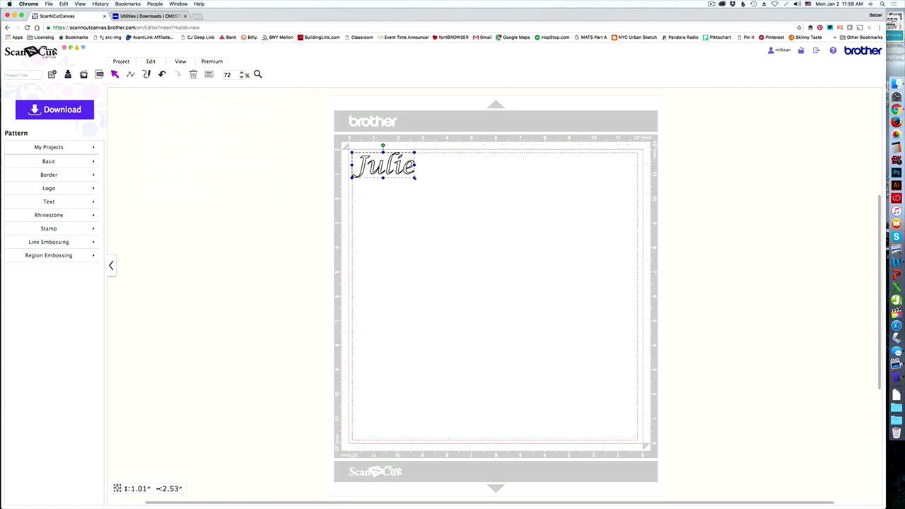
drag(416, 177, 543, 276)
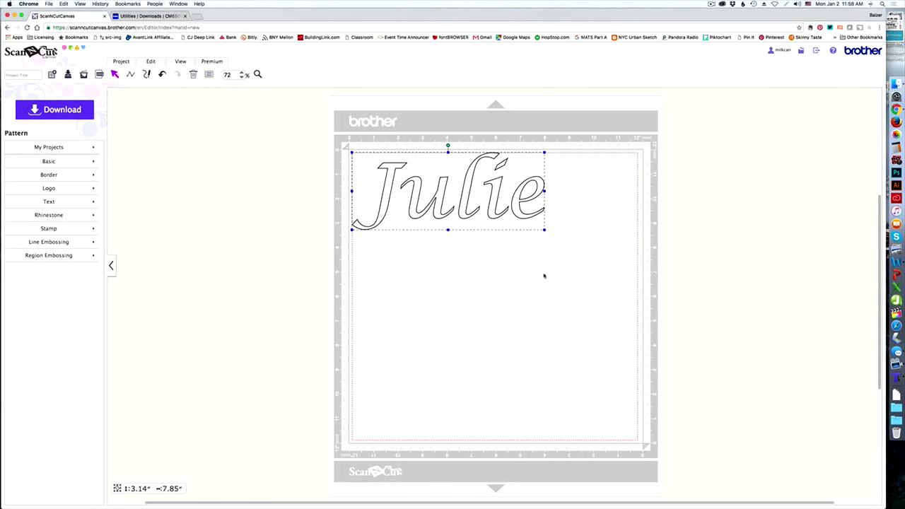
click(150, 62)
Ungroup Julie and nudge the l, i and e leftward until each touches its neighbour.
click(171, 113)
key(Left)
key(Left)
key(Left)
key(Left)
key(Left)
key(Left)
key(Left)
key(Left)
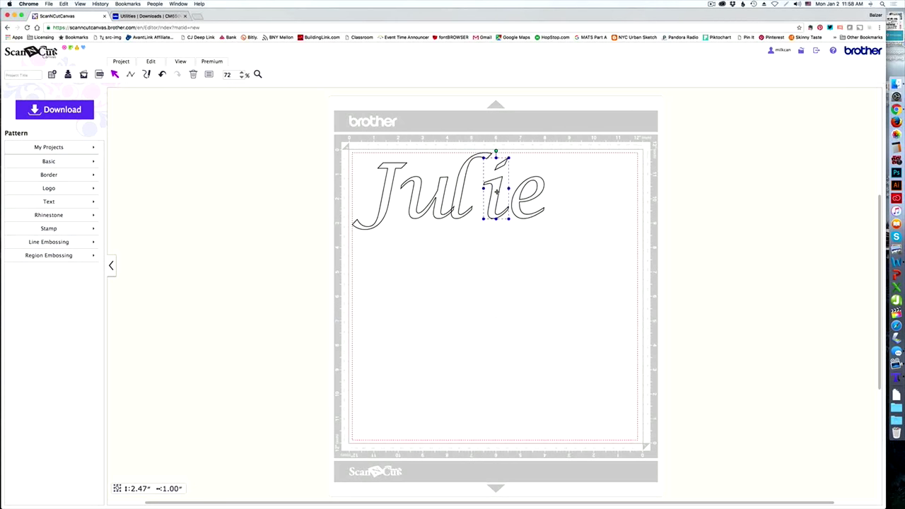
key(Left)
key(Left)
key(Left)
key(Left)
key(Left)
key(Left)
key(Left)
key(Left)
key(Left)
key(Left)
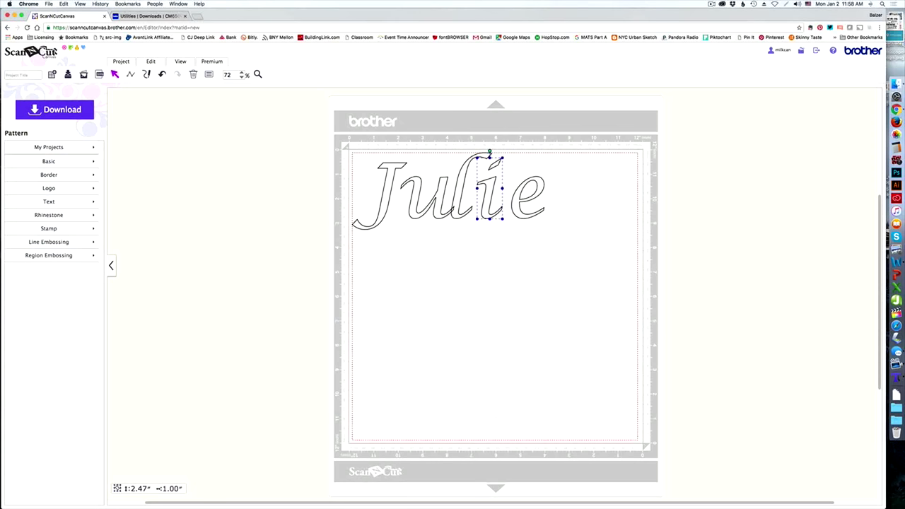
key(Left)
key(Left)
key(Left)
key(Left)
key(Left)
key(Left)
key(Left)
key(Left)
key(Left)
key(Left)
key(Left)
key(Left)
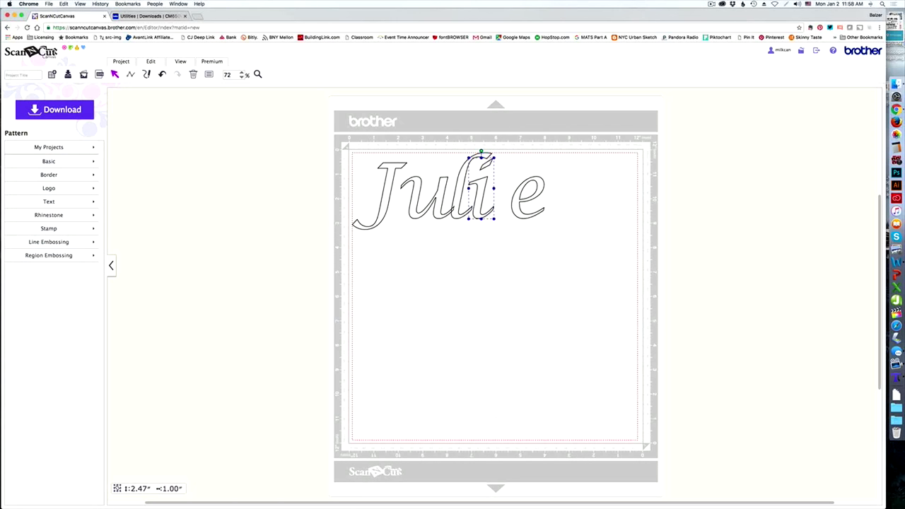
key(Left)
key(Left)
click(523, 194)
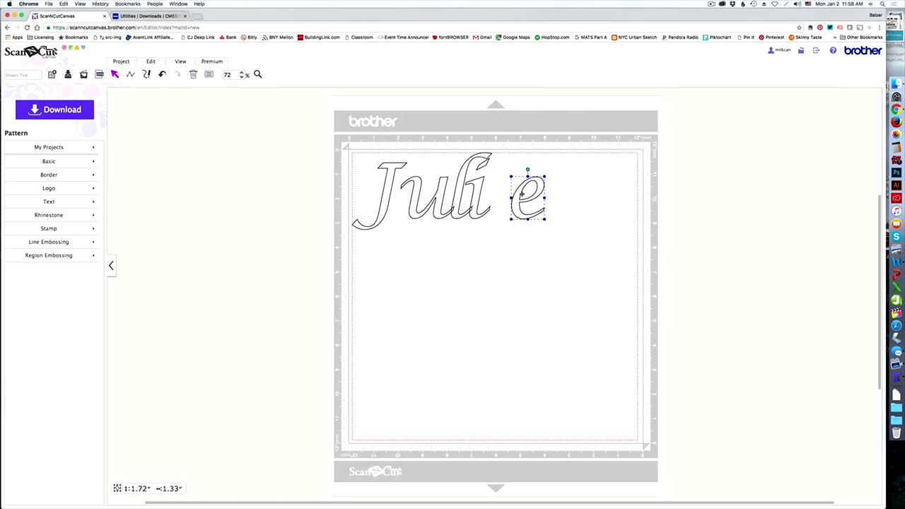
key(Left)
key(Left)
key(Left)
key(Left)
key(Left)
key(Left)
key(Left)
key(Left)
key(Left)
key(Left)
key(Left)
key(Left)
key(Left)
key(Left)
key(Left)
key(Left)
key(Left)
key(Left)
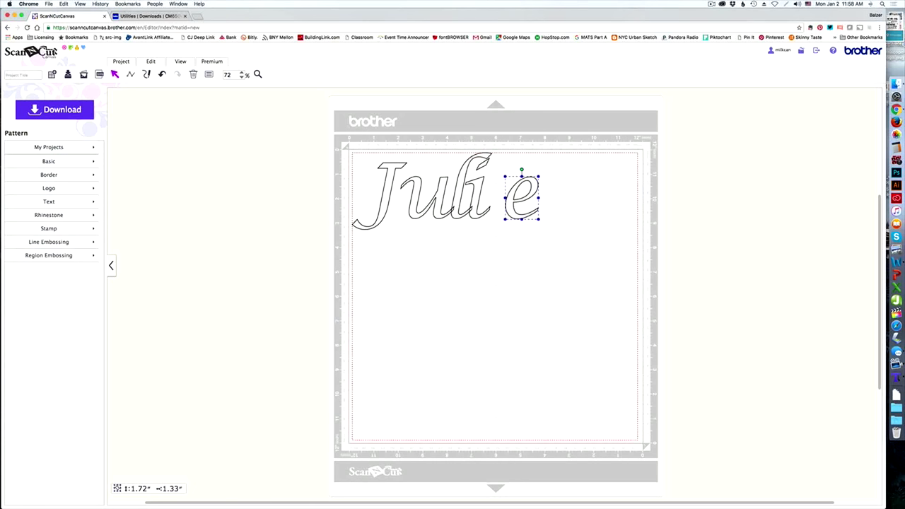
key(Left)
key(Left)
key(Left)
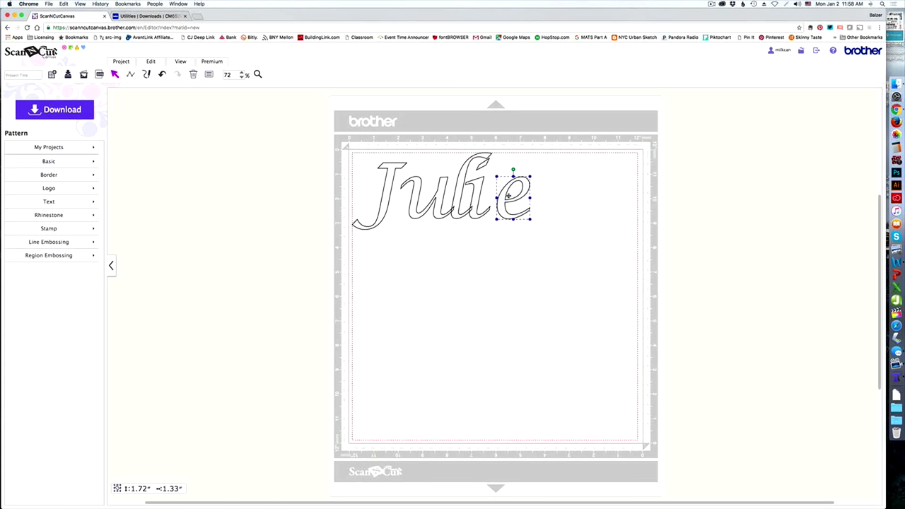
click(478, 198)
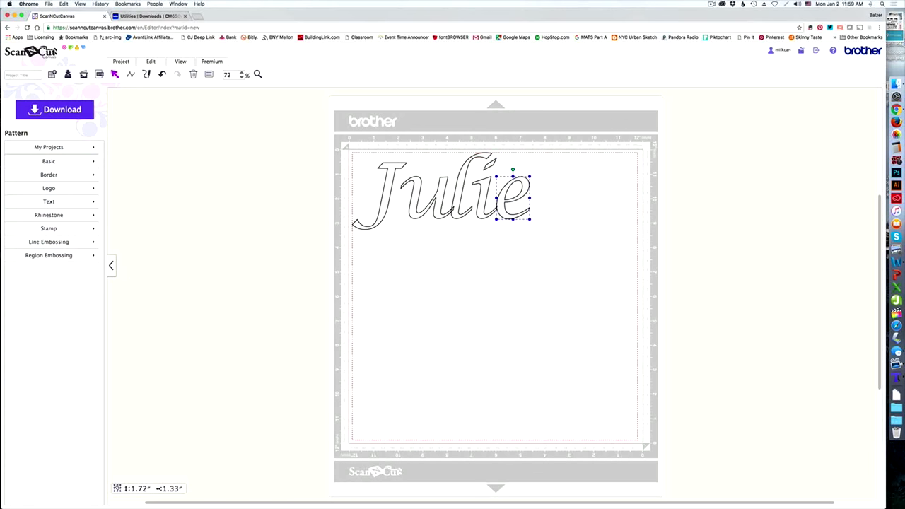
key(Left)
key(Left)
key(Left)
key(Left)
click(560, 208)
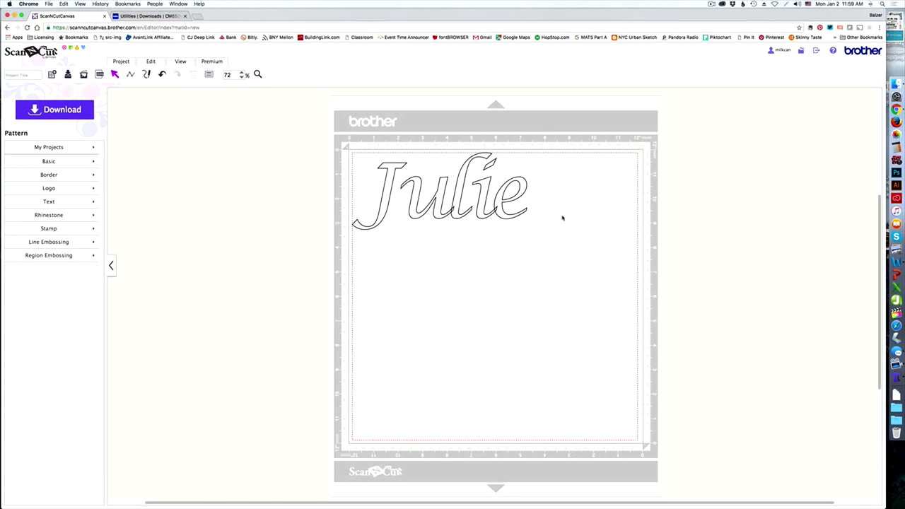
Weld the i and e, then undo that weld and ungroup the letters.
drag(563, 216, 420, 203)
click(157, 67)
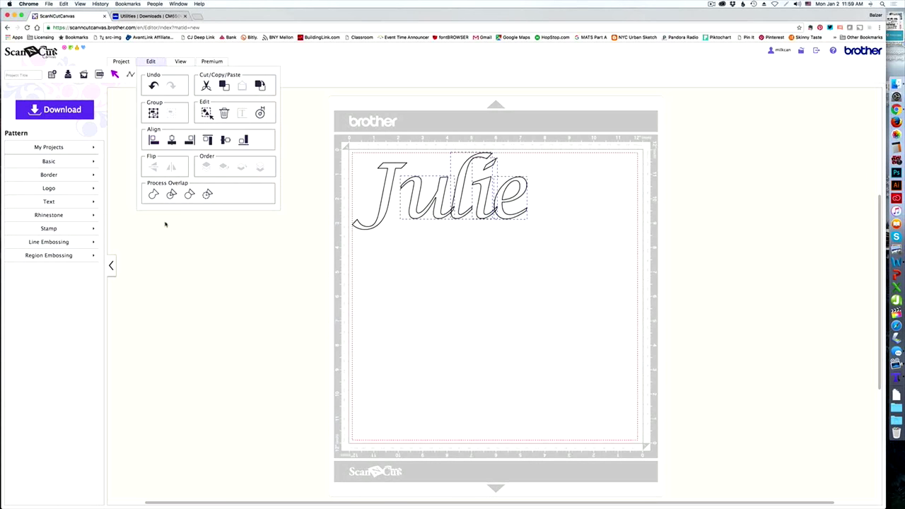
click(152, 195)
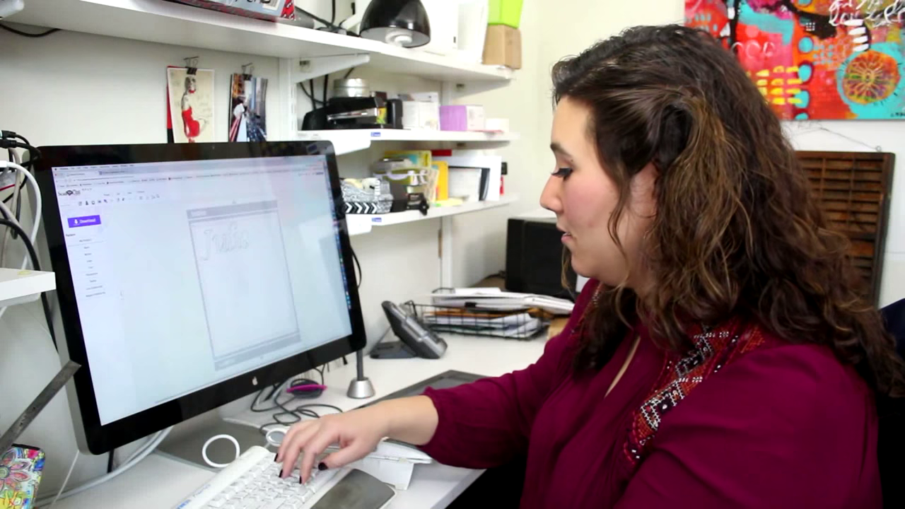
key(super+z)
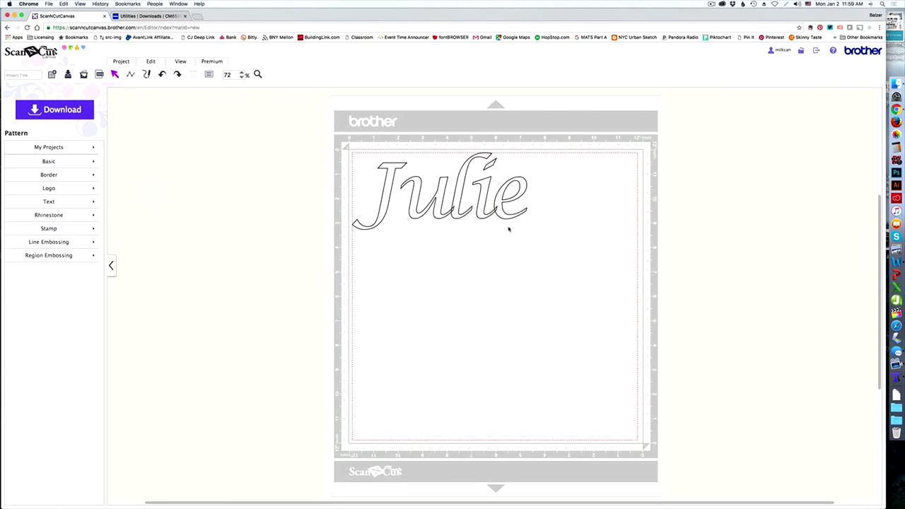
click(511, 191)
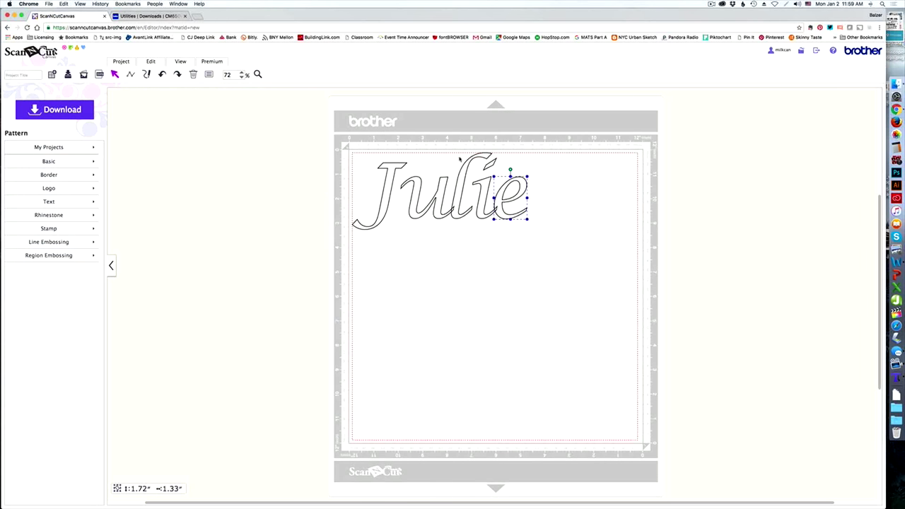
click(150, 62)
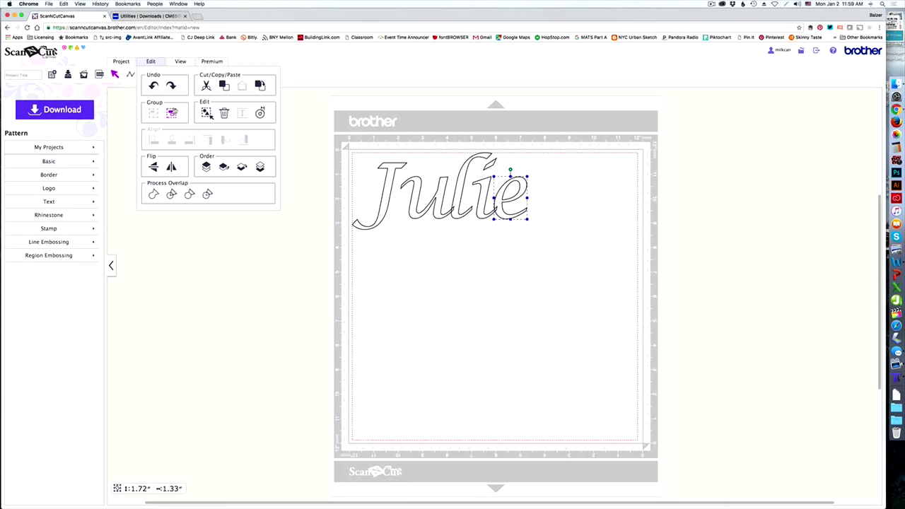
click(172, 113)
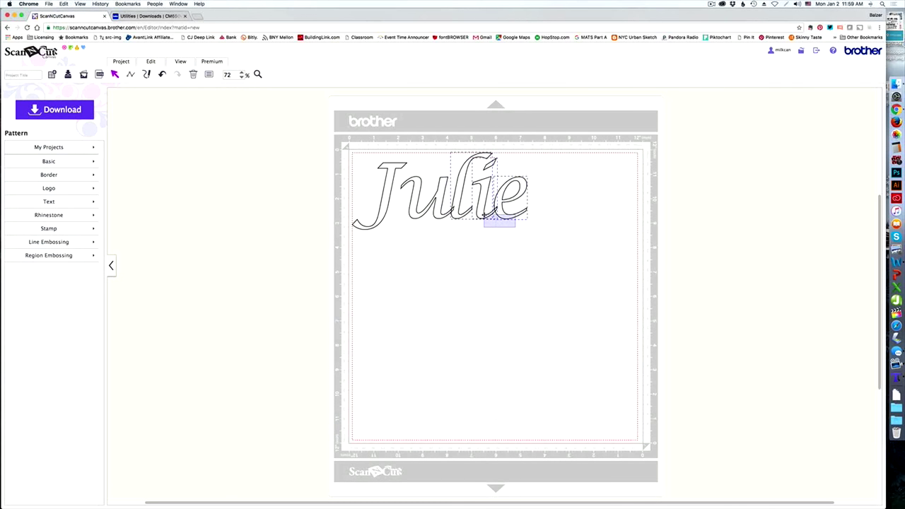
Weld the l, i and e into one shape and group all of Julie as one design.
drag(488, 213, 425, 220)
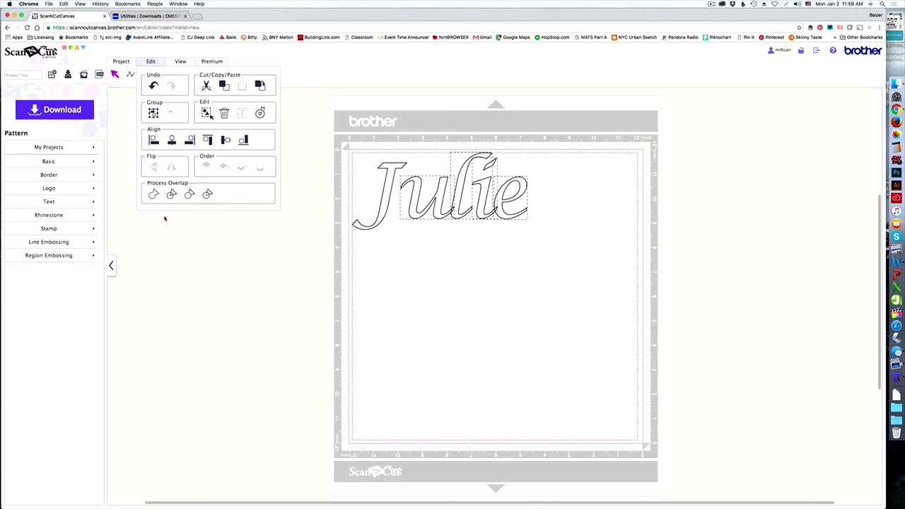
click(154, 195)
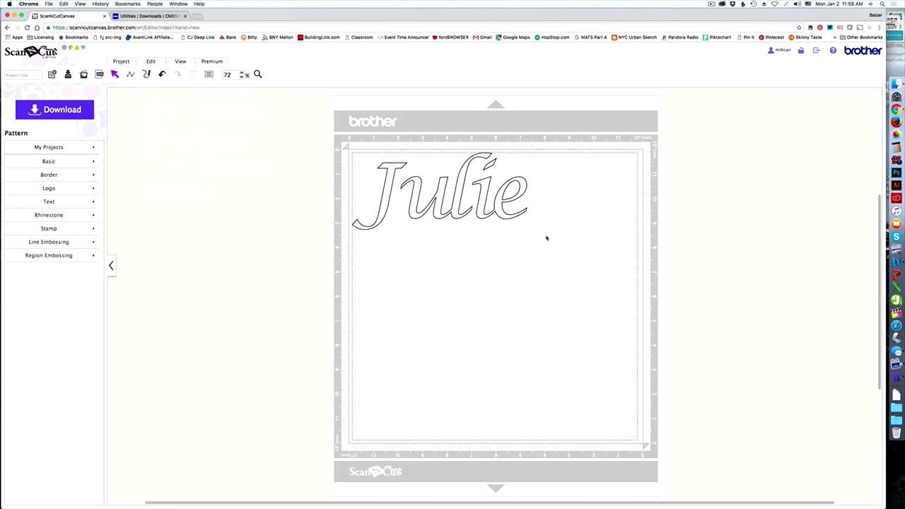
drag(472, 237, 375, 171)
click(147, 62)
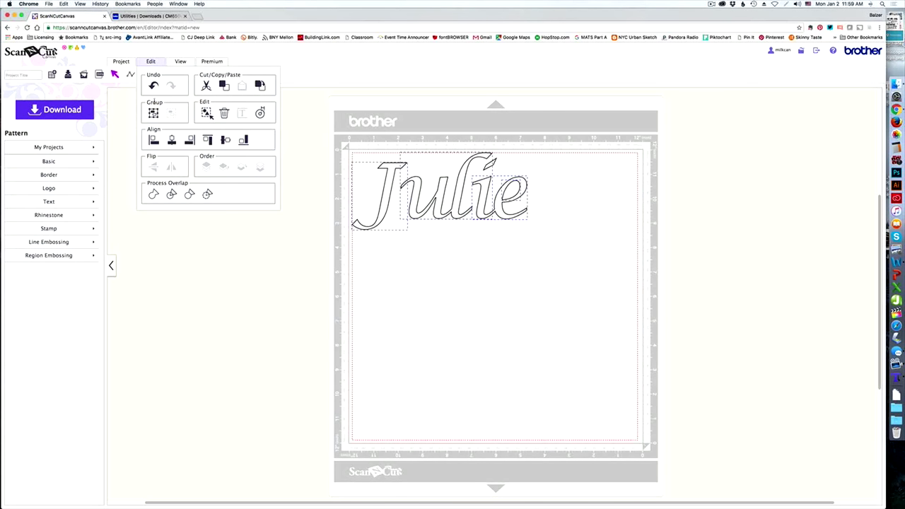
click(153, 113)
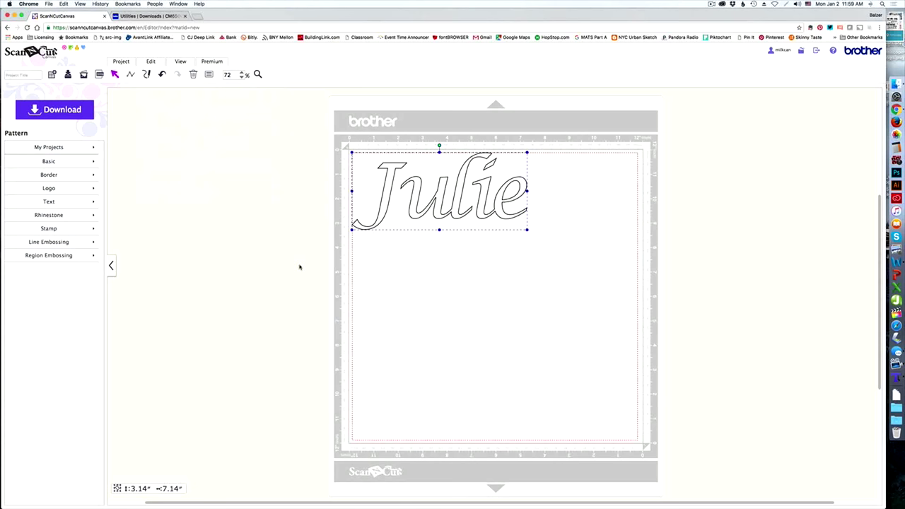
click(73, 110)
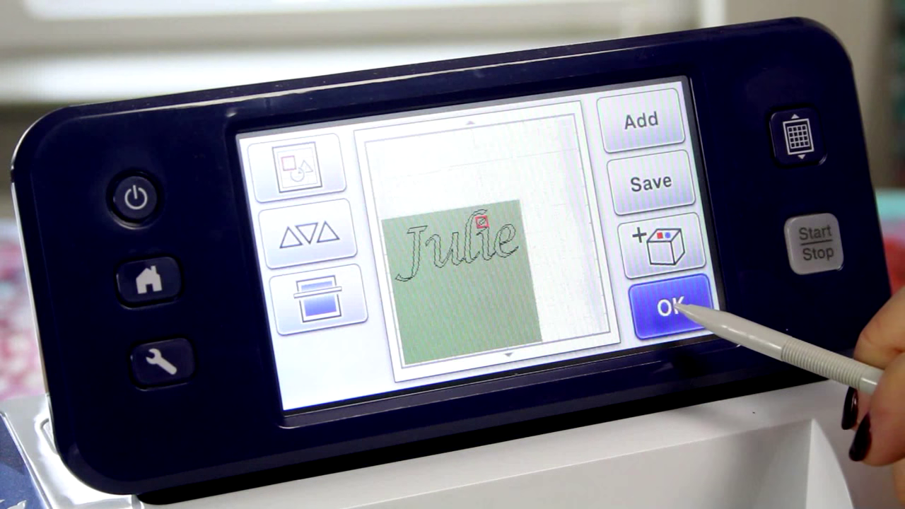
Confirm the Julie layout on the mat and pick Cut, estimated at 1 min.
click(672, 306)
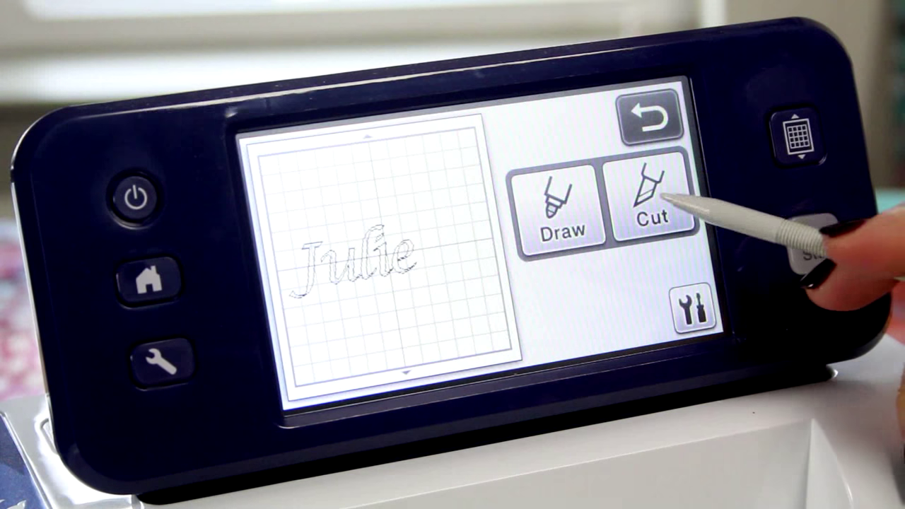
click(658, 202)
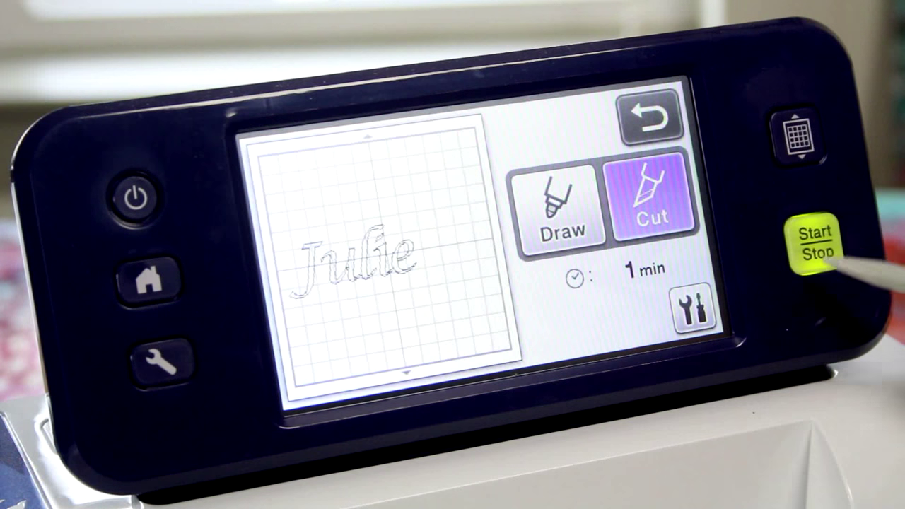